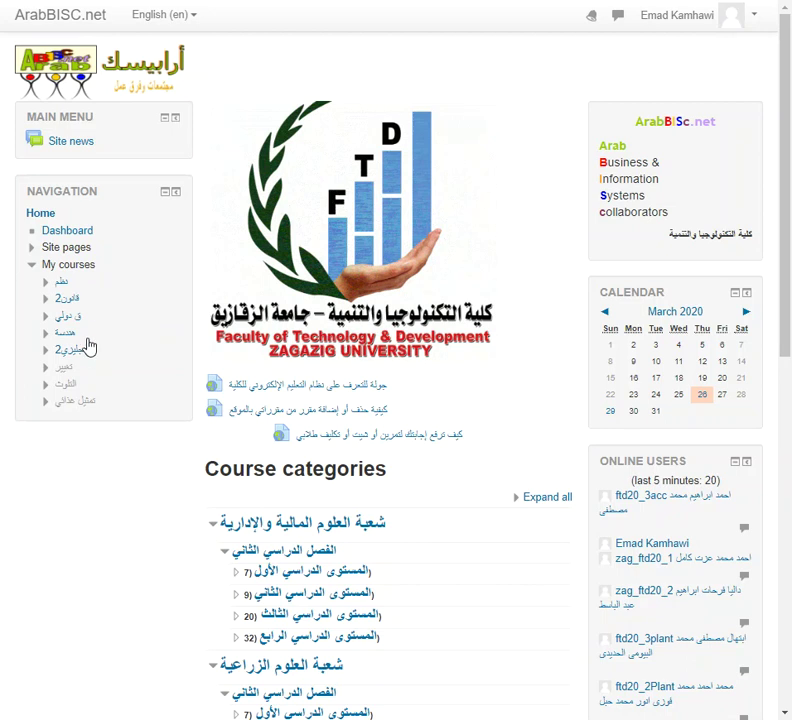
Open the تغيير course from the enrolled courses and turn on editing for it
{"action": "left_click", "coordinate": [58, 319]}
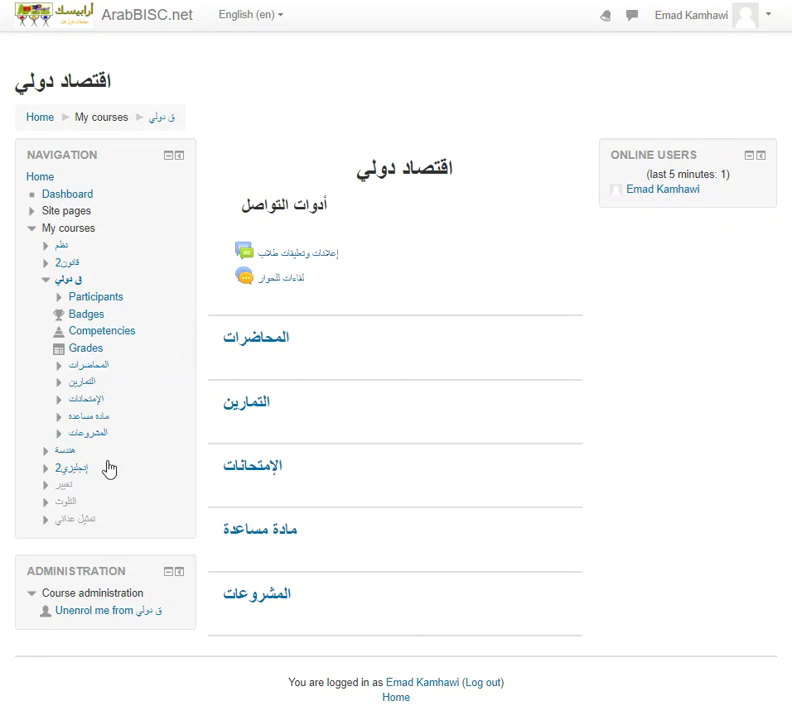
{"action": "left_click", "coordinate": [65, 486]}
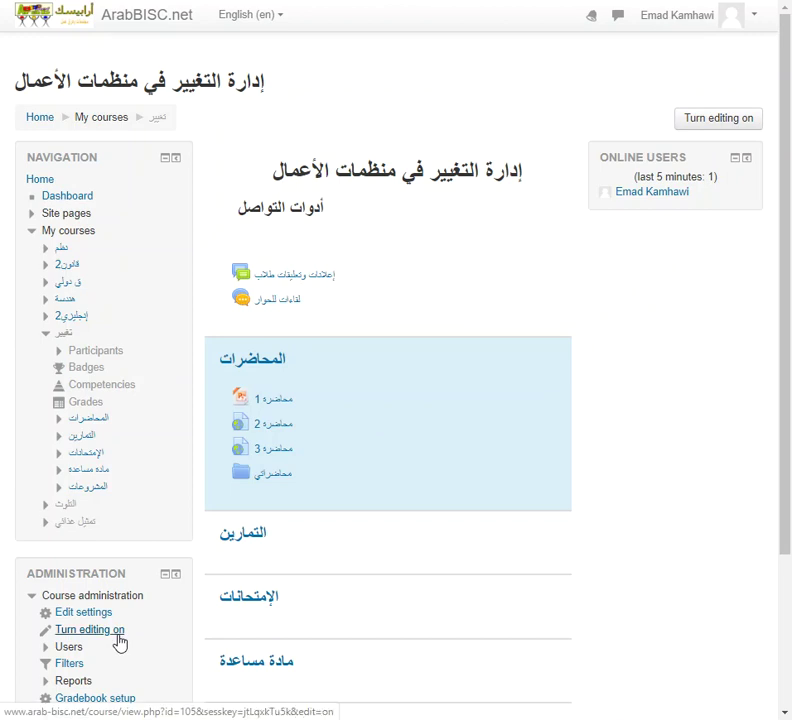
{"action": "left_click", "coordinate": [706, 128]}
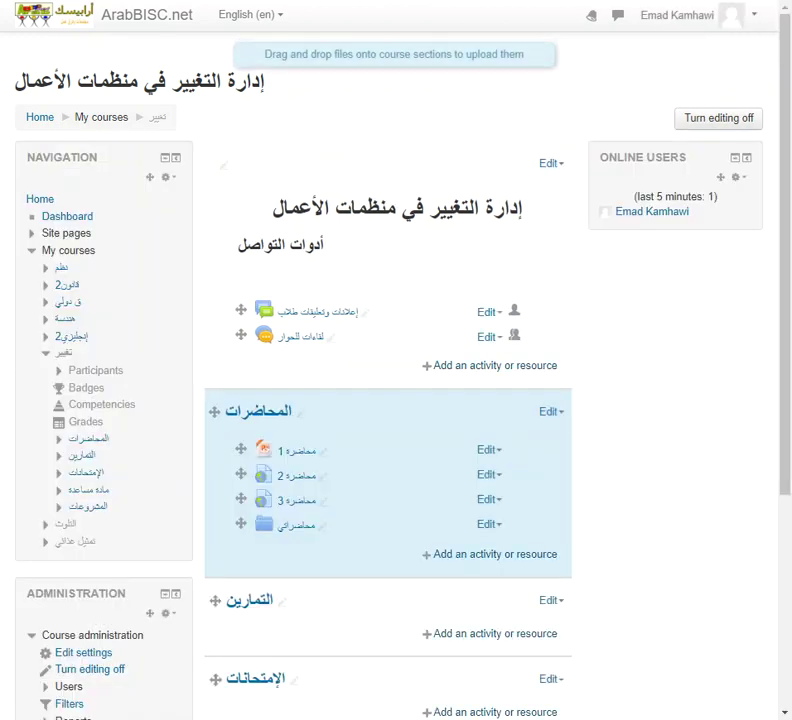
Add a new Assignment activity to the التمارين section of the course
{"action": "scroll", "coordinate": [550, 408], "scroll_direction": "down", "scroll_amount": 3}
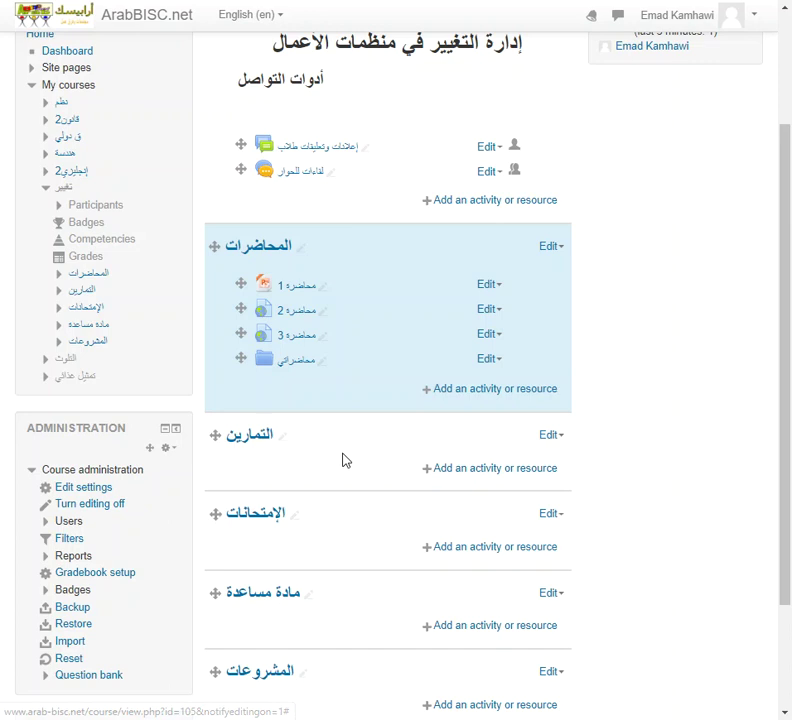
{"action": "left_click", "coordinate": [463, 472]}
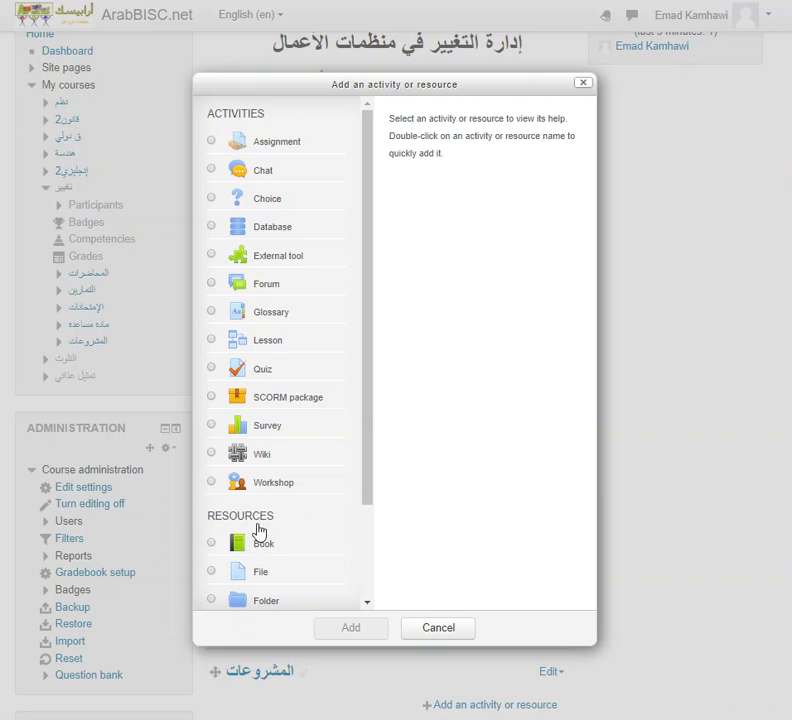
{"action": "left_click", "coordinate": [211, 142]}
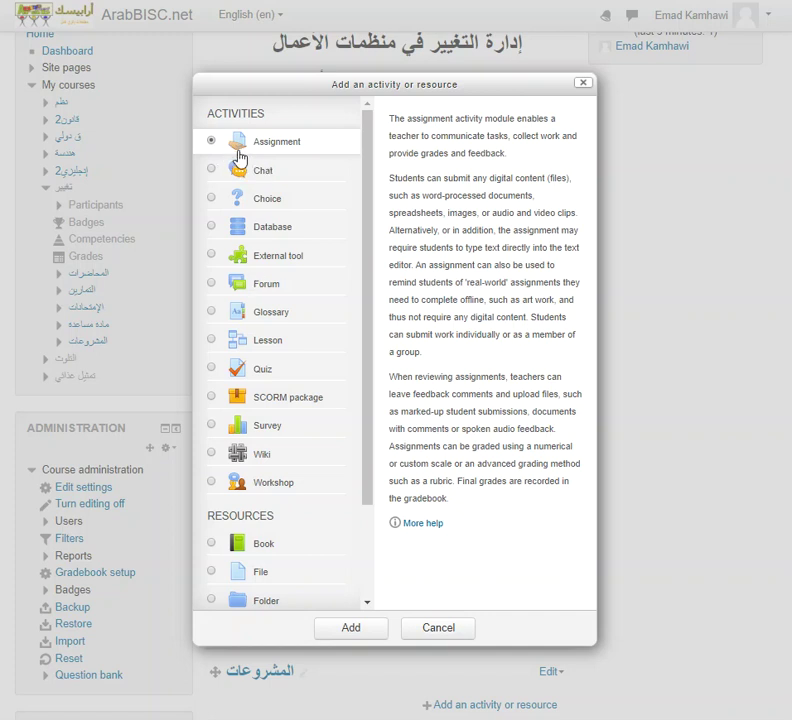
{"action": "left_click", "coordinate": [358, 630]}
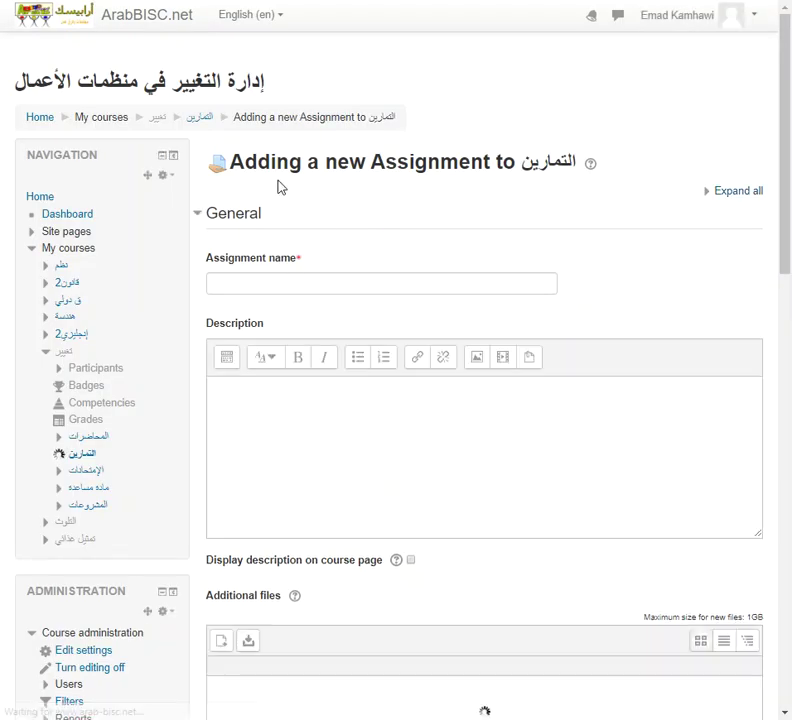
Name the new assignment تمرين 5
{"action": "left_click", "coordinate": [349, 283]}
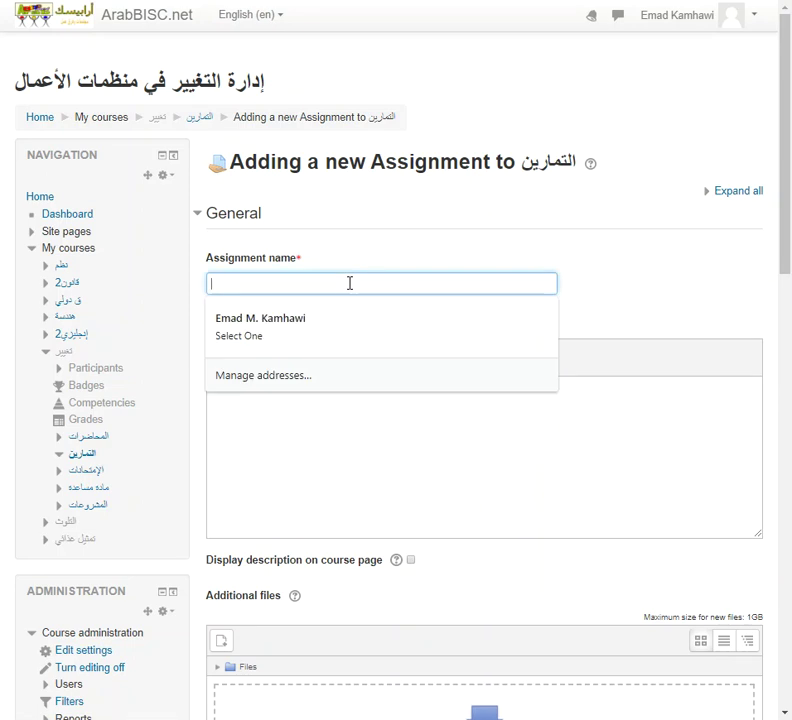
{"action": "left_click", "coordinate": [416, 258]}
{"action": "left_click", "coordinate": [417, 311]}
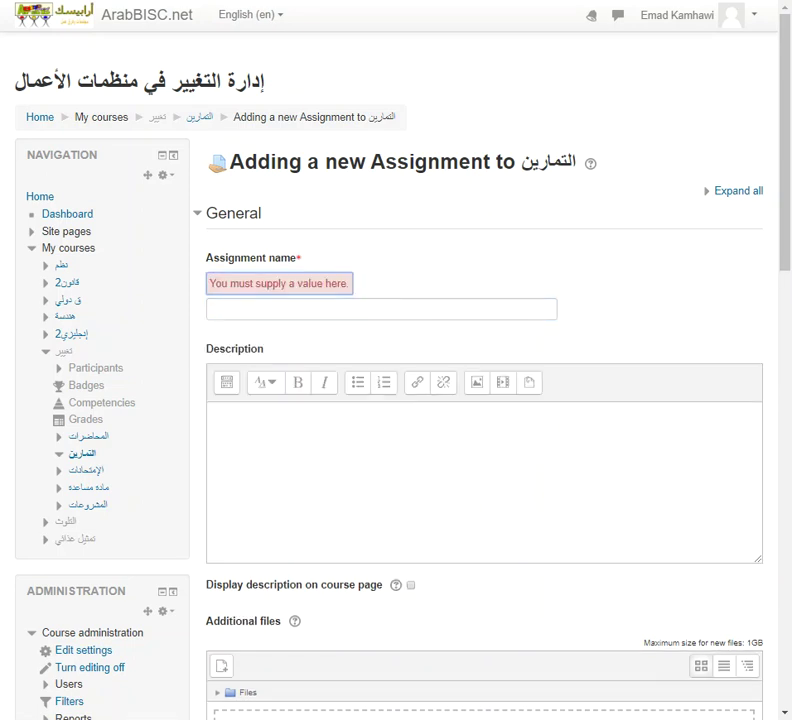
{"action": "type", "text": "تمرين 5"}
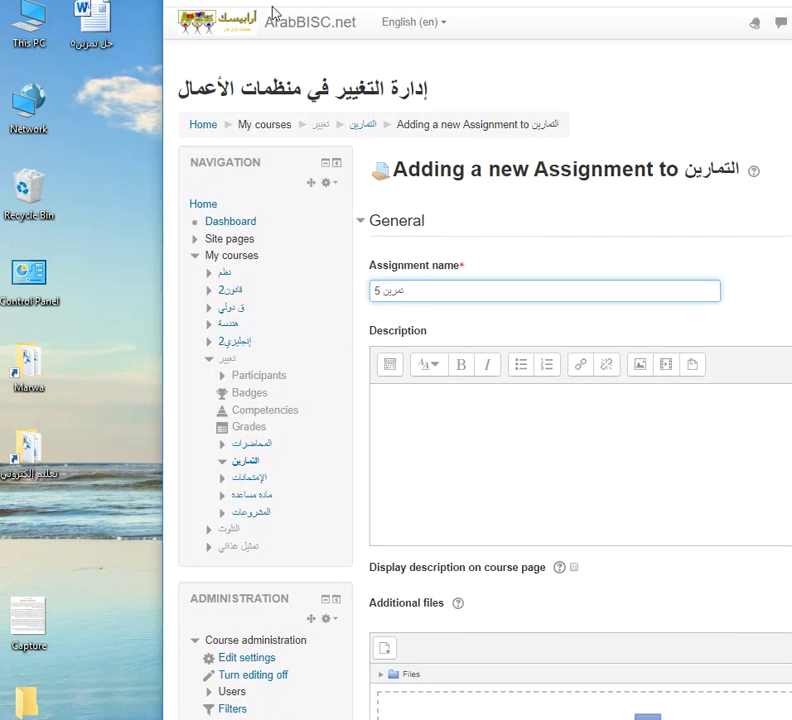
Open the حل تمرين5 Word document from the desktop and capture its Safe Way case text with Snipping Tool
{"action": "double_click", "coordinate": [104, 30]}
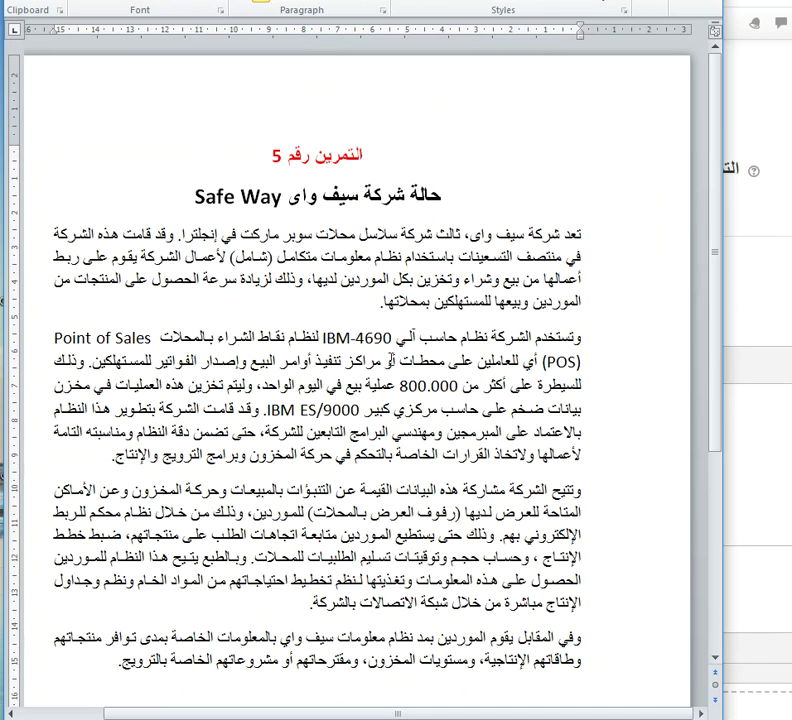
{"action": "scroll", "coordinate": [420, 400], "scroll_direction": "down", "scroll_amount": 3}
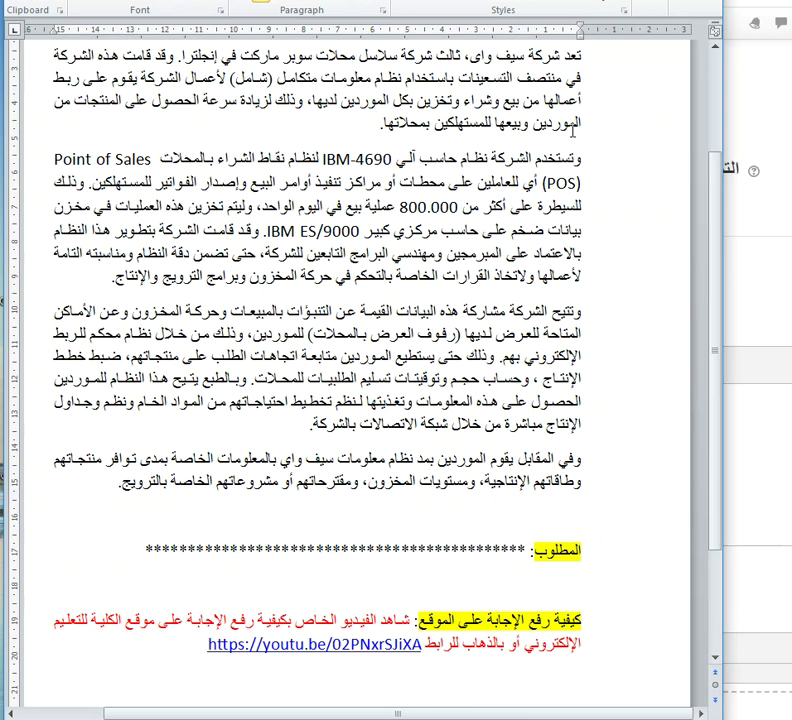
{"action": "scroll", "coordinate": [350, 160], "scroll_direction": "up", "scroll_amount": 1}
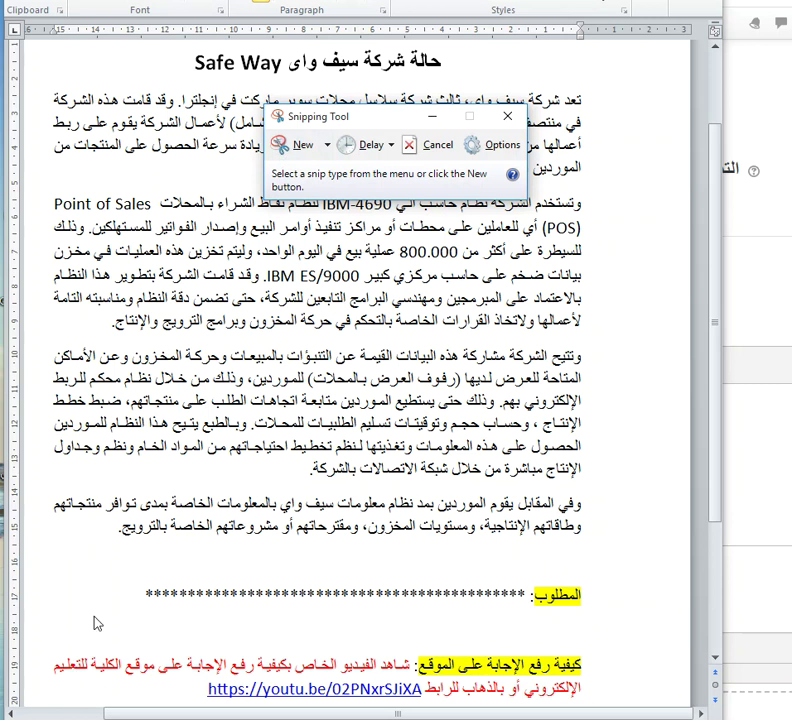
{"action": "left_click", "coordinate": [289, 147]}
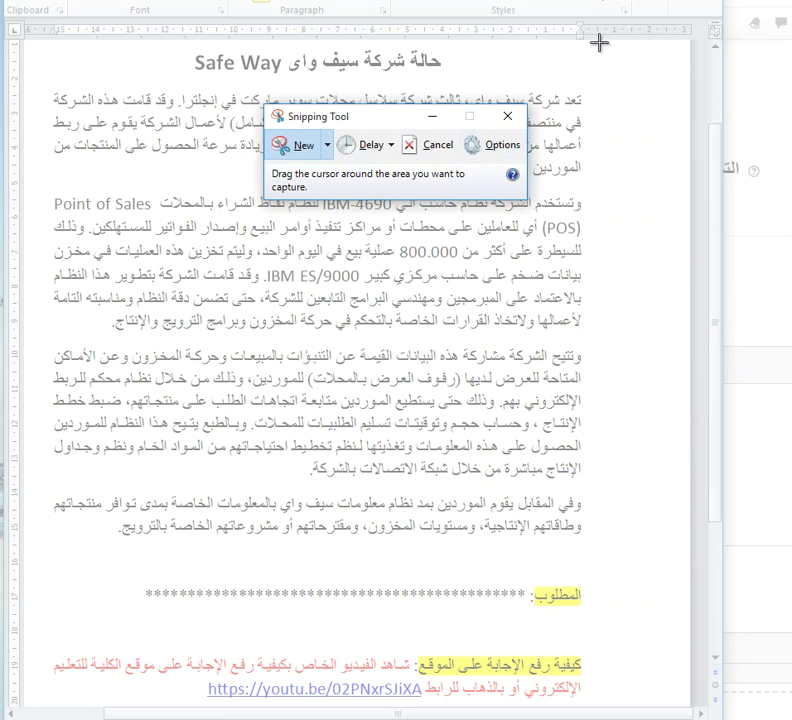
{"action": "left_click_drag", "start_coordinate": [598, 42], "coordinate": [33, 706]}
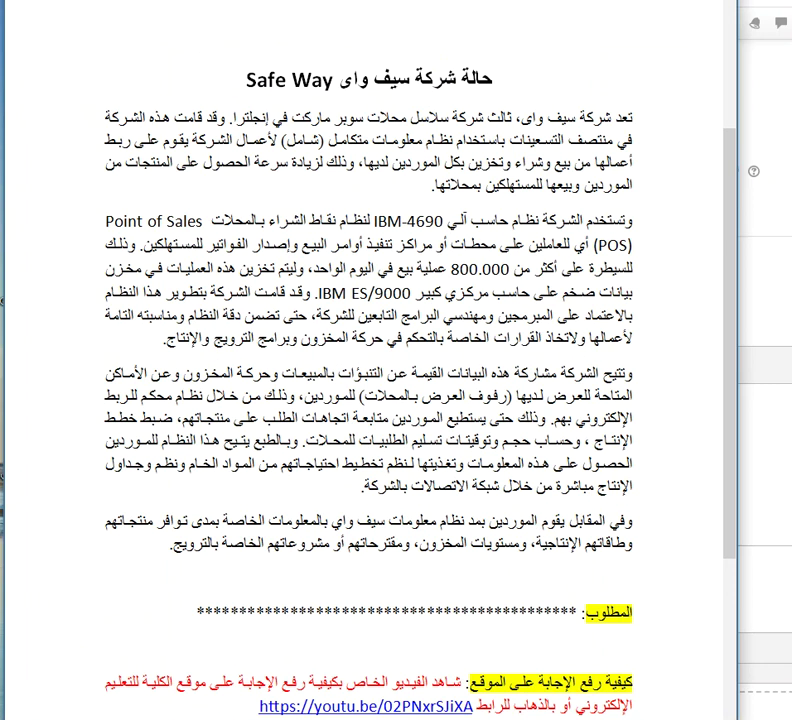
Save the snip on the desktop as the GIF file Capture, replacing the existing file
{"action": "key", "text": "ctrl+s"}
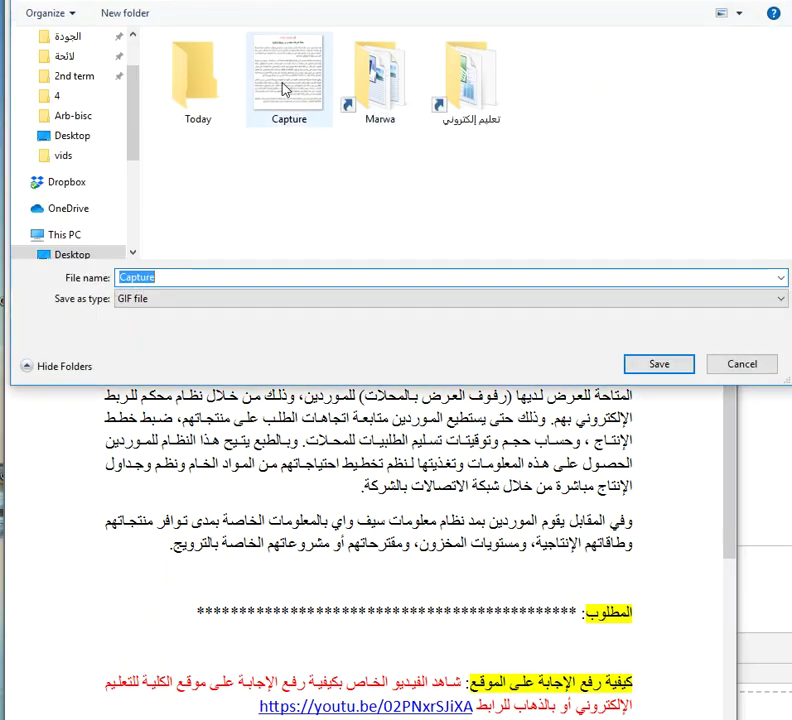
{"action": "left_click", "coordinate": [657, 366]}
{"action": "key", "text": "y"}
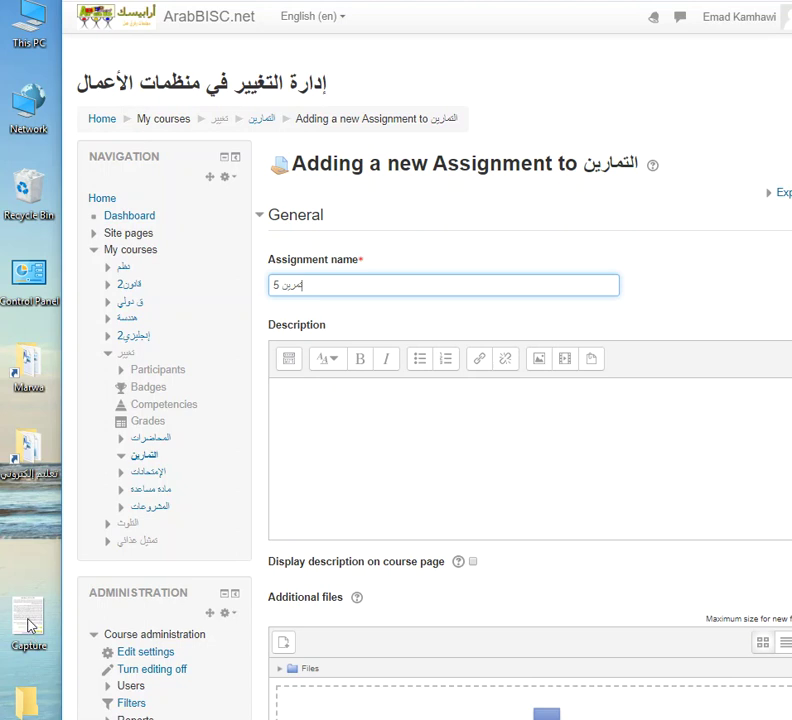
Insert the Capture image from the desktop into the assignment's Description and check it through to the end
{"action": "left_click_drag", "start_coordinate": [30, 628], "coordinate": [433, 474]}
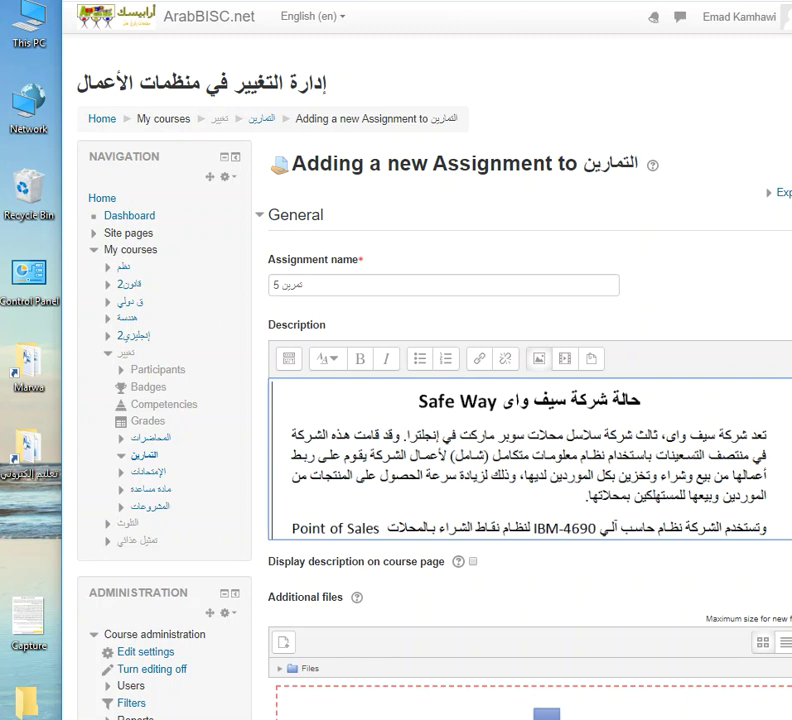
{"action": "scroll", "coordinate": [553, 421], "scroll_direction": "down", "scroll_amount": 2}
{"action": "scroll", "coordinate": [553, 421], "scroll_direction": "up", "scroll_amount": 2}
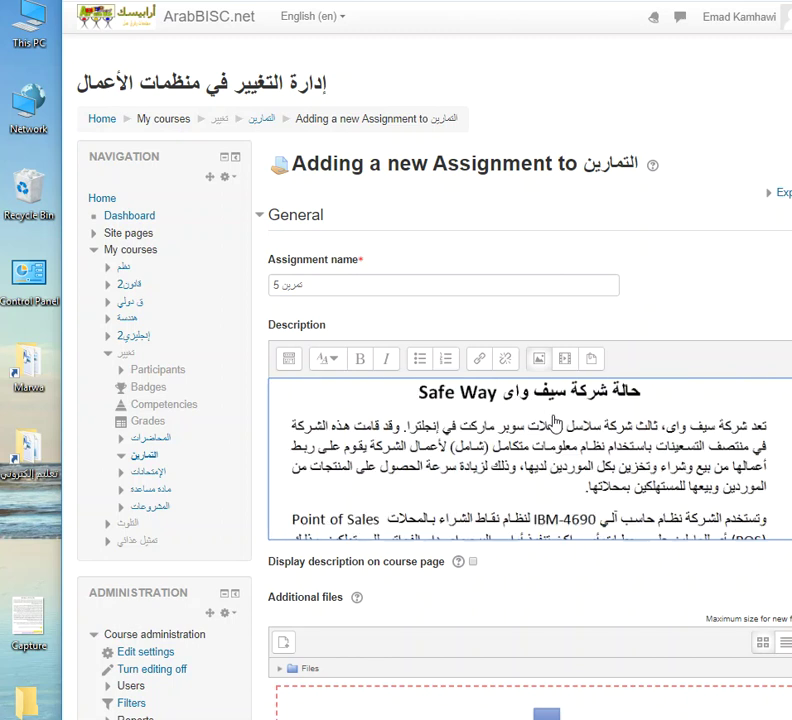
{"action": "scroll", "coordinate": [553, 421], "scroll_direction": "up", "scroll_amount": 1}
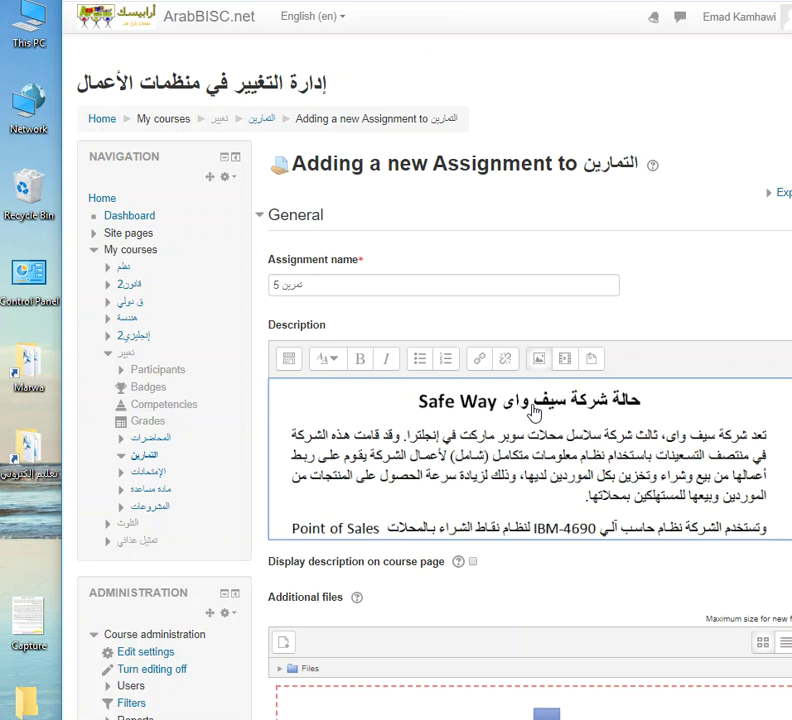
{"action": "scroll", "coordinate": [533, 415], "scroll_direction": "down", "scroll_amount": 10}
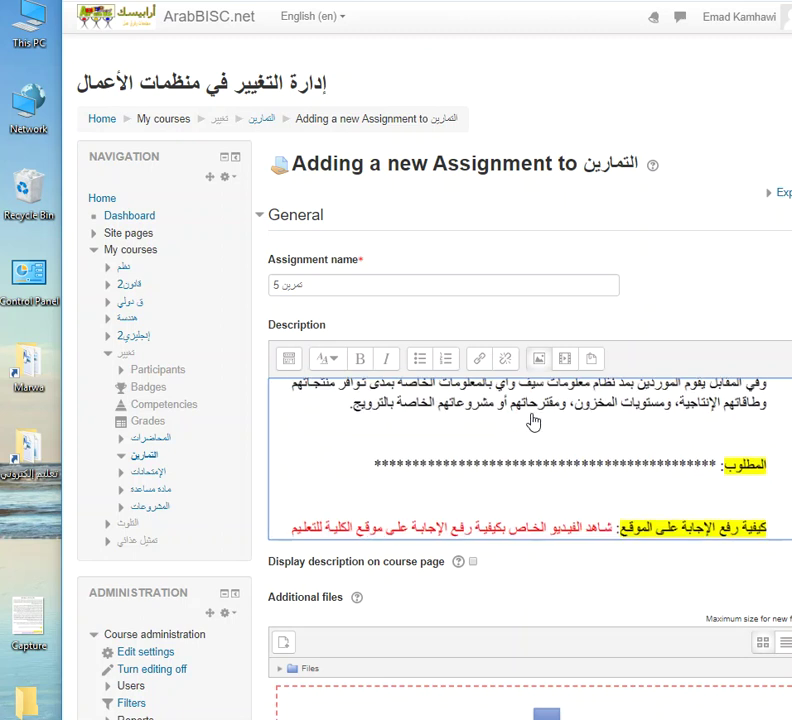
{"action": "scroll", "coordinate": [533, 421], "scroll_direction": "down", "scroll_amount": 1}
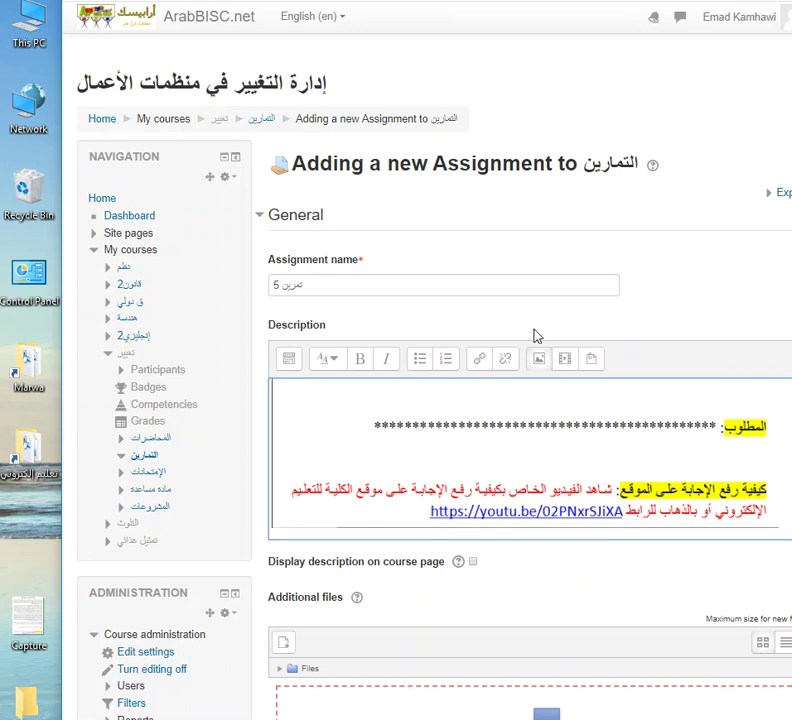
{"action": "scroll", "coordinate": [532, 331], "scroll_direction": "down", "scroll_amount": 1}
Attach the Word file حل تمرين5.docx from the desktop to the assignment's Additional files
{"action": "scroll", "coordinate": [531, 328], "scroll_direction": "down", "scroll_amount": 3}
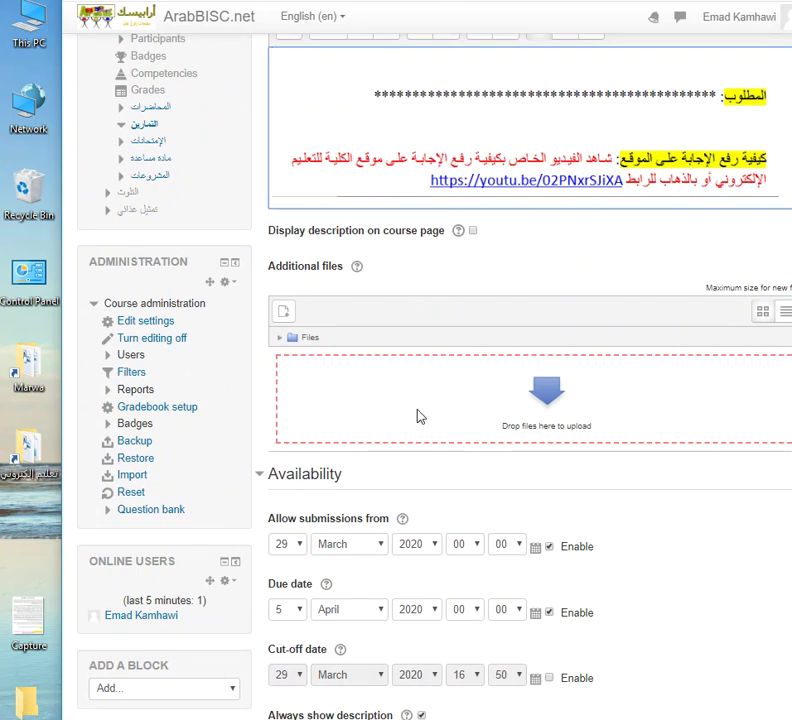
{"action": "mouse_move", "coordinate": [300, 719]}
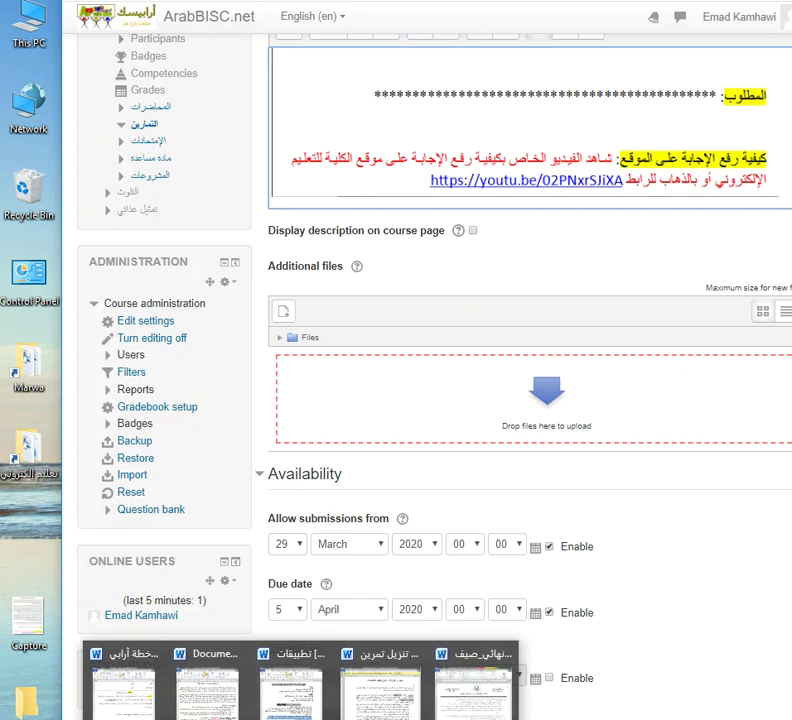
{"action": "left_click", "coordinate": [365, 690]}
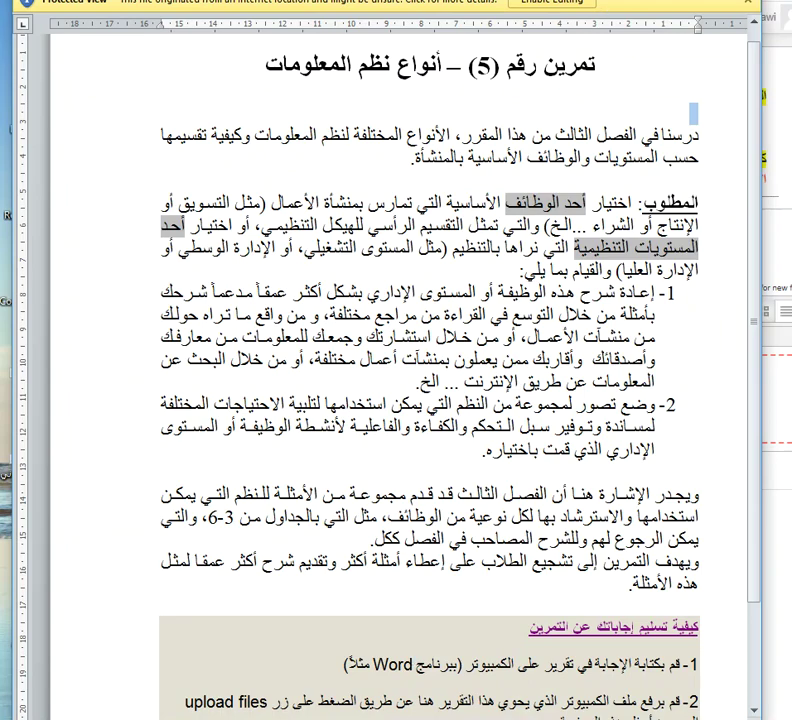
{"action": "key", "text": "alt+Tab"}
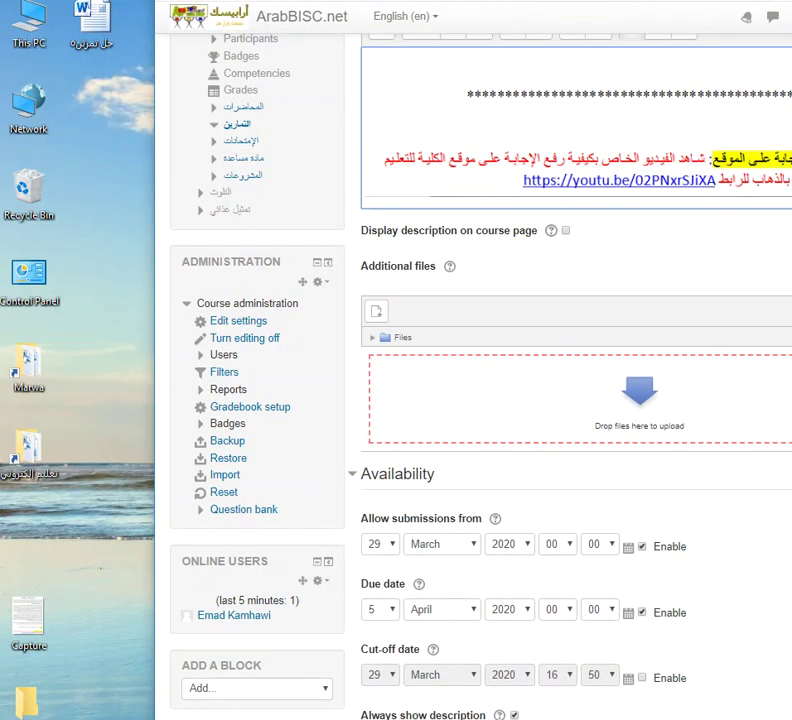
{"action": "left_click", "coordinate": [88, 16]}
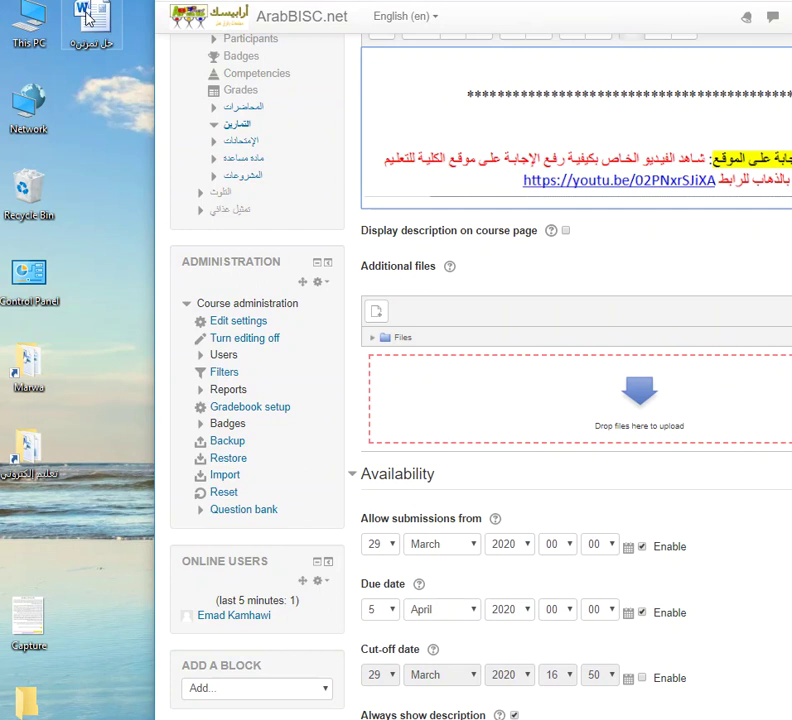
{"action": "left_click_drag", "start_coordinate": [88, 16], "coordinate": [539, 403]}
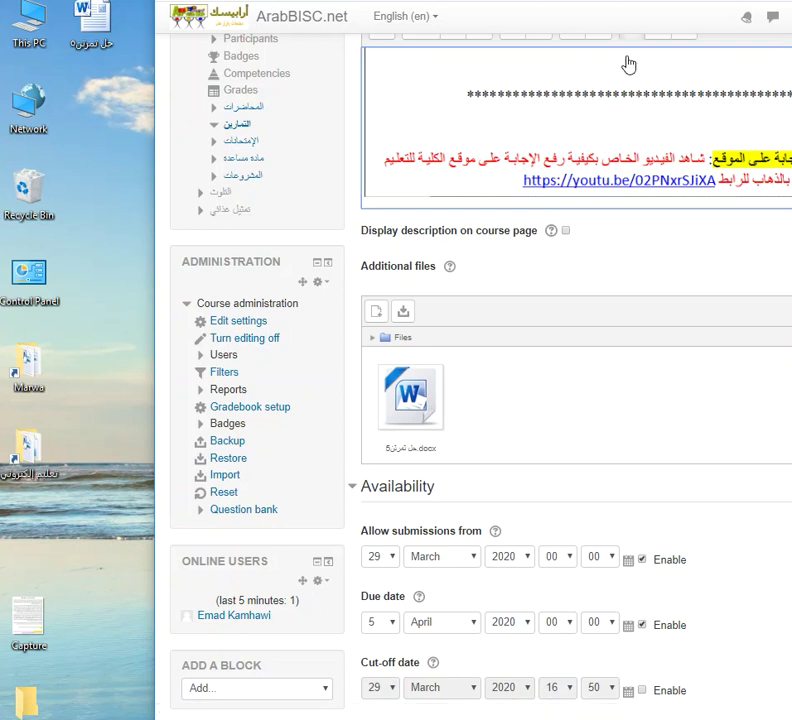
{"action": "left_click_drag", "start_coordinate": [597, 0], "coordinate": [445, 6]}
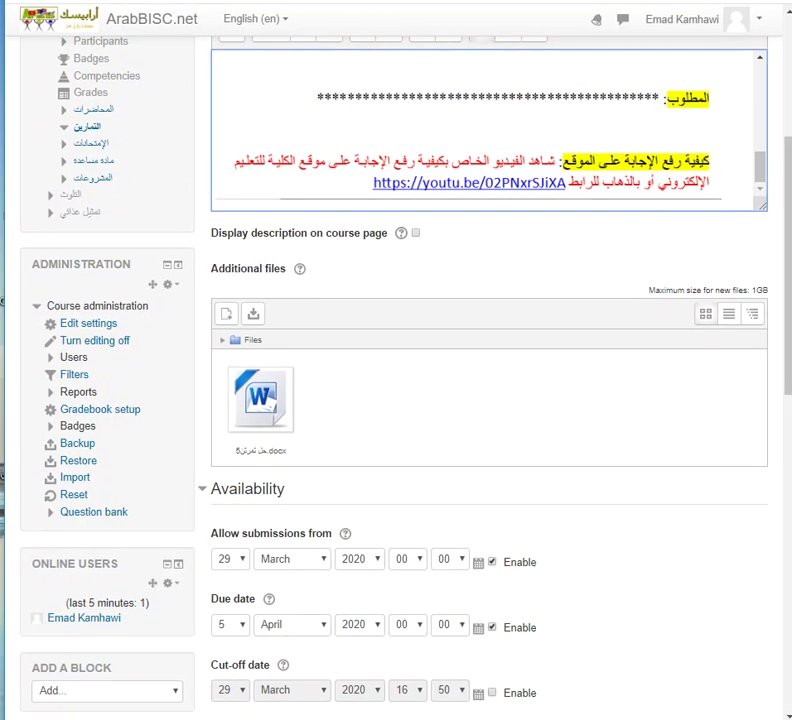
Enable Online text alongside File submissions, keeping the submission start date at 29 March 2020 and the maximum at 1 uploaded file
{"action": "scroll", "coordinate": [463, 316], "scroll_direction": "down", "scroll_amount": 2}
{"action": "scroll", "coordinate": [463, 316], "scroll_direction": "down", "scroll_amount": 1}
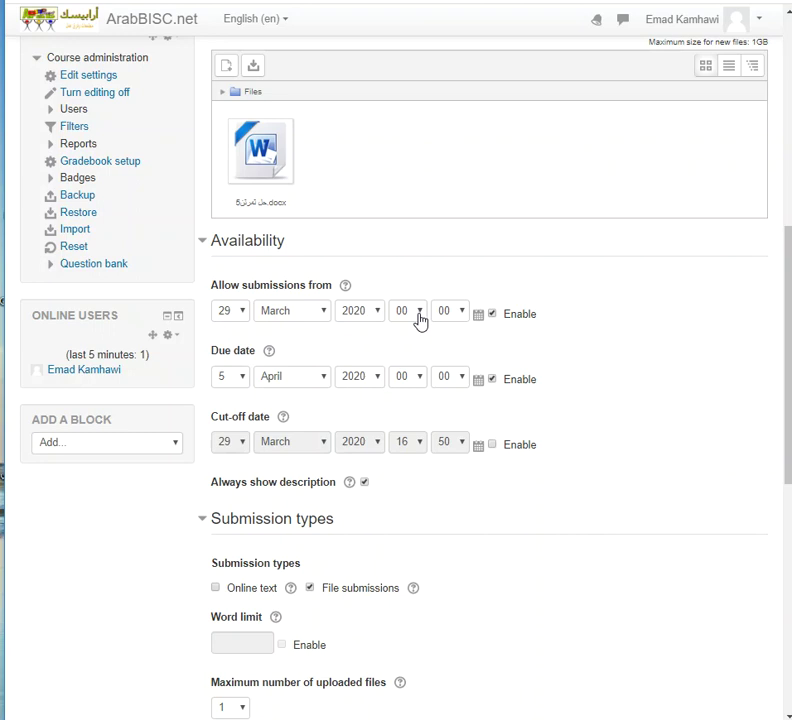
{"action": "left_click", "coordinate": [241, 317]}
{"action": "left_click", "coordinate": [242, 315]}
{"action": "scroll", "coordinate": [331, 378], "scroll_direction": "down", "scroll_amount": 3}
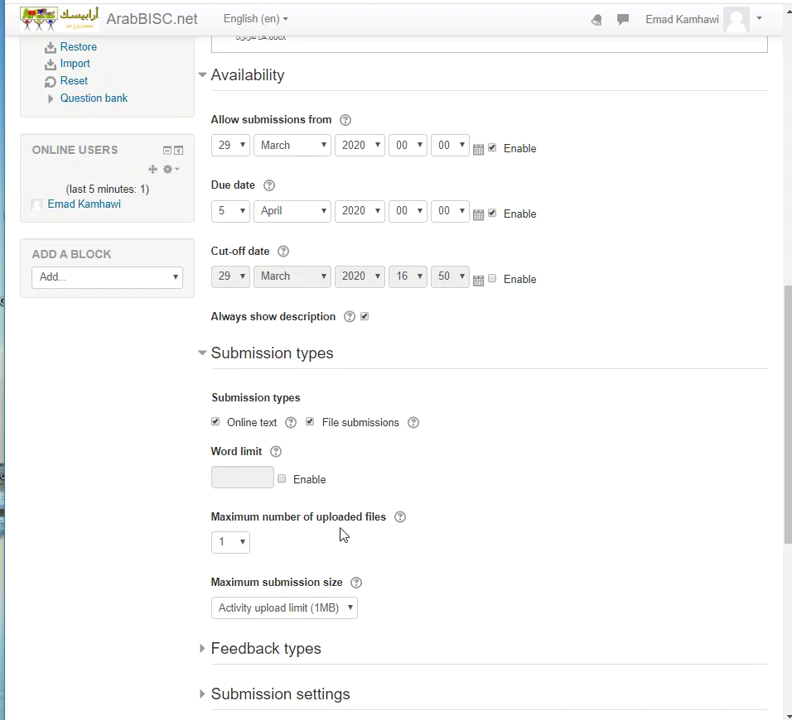
{"action": "left_click", "coordinate": [241, 545]}
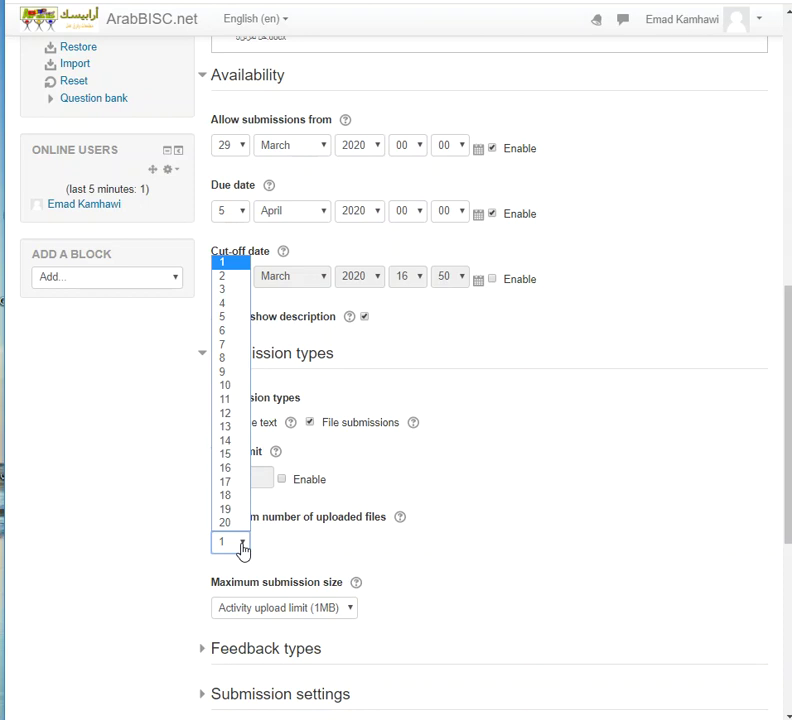
{"action": "left_click", "coordinate": [241, 545]}
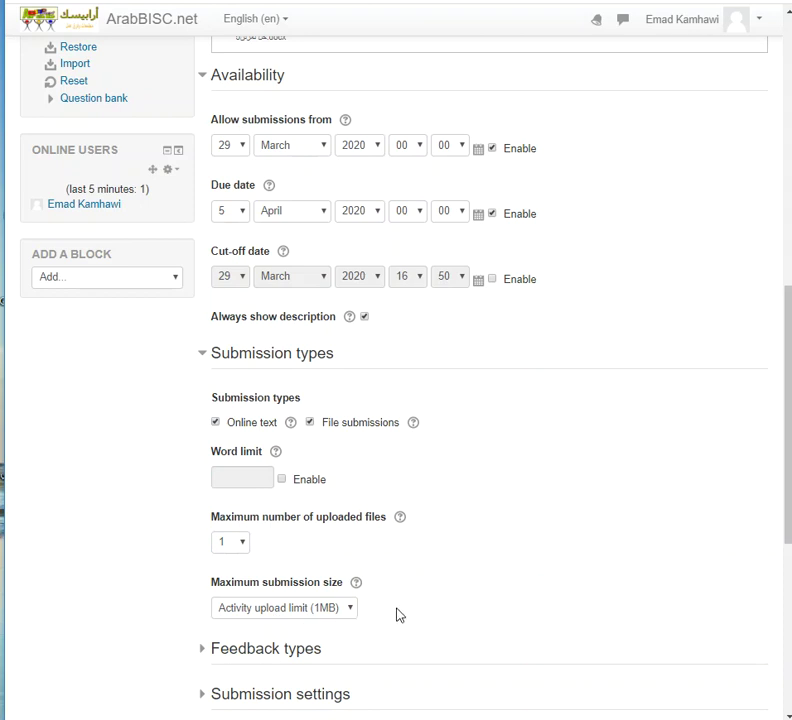
Save the assignment and return to the course
{"action": "scroll", "coordinate": [408, 560], "scroll_direction": "down", "scroll_amount": 5}
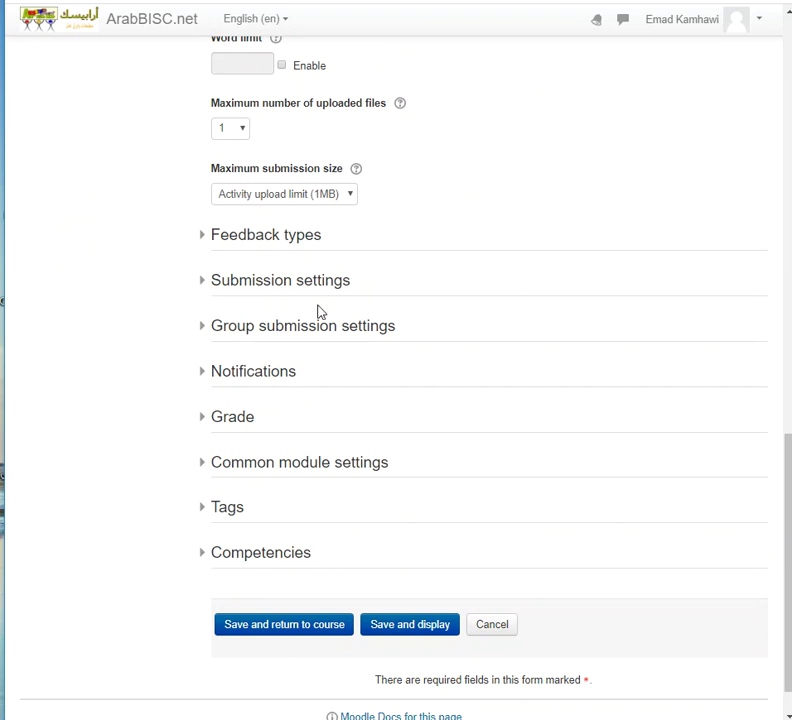
{"action": "scroll", "coordinate": [340, 370], "scroll_direction": "down", "scroll_amount": 1}
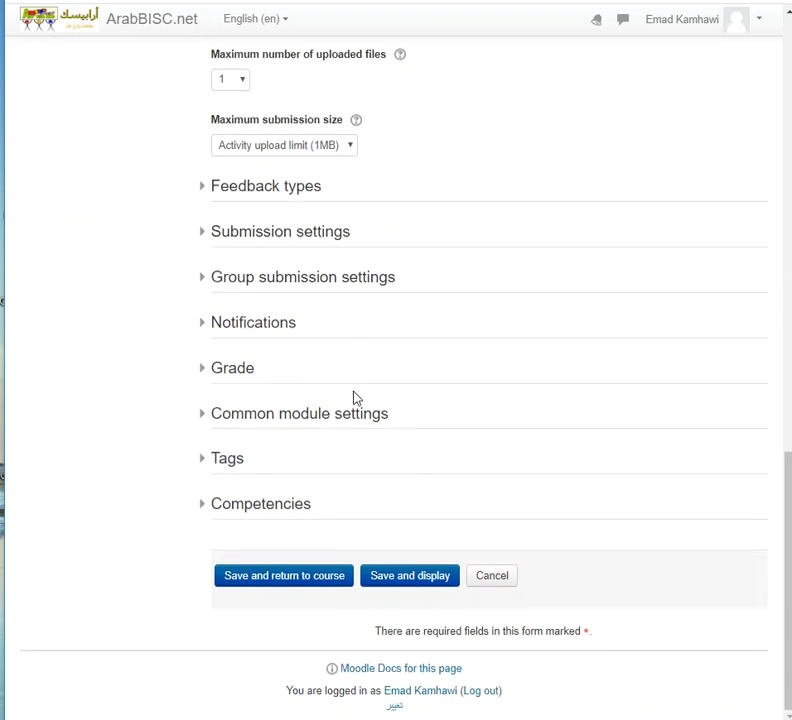
{"action": "left_click", "coordinate": [314, 582]}
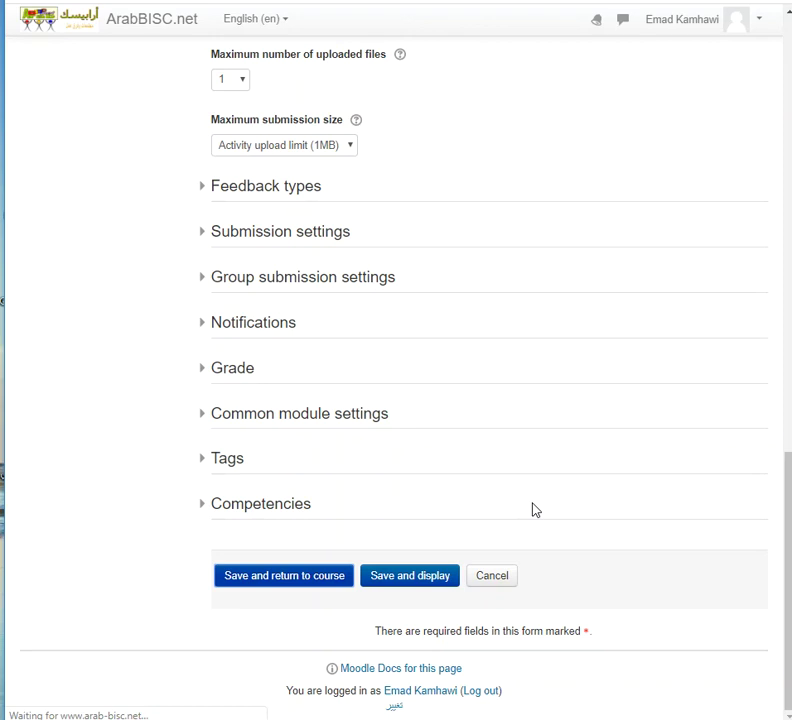